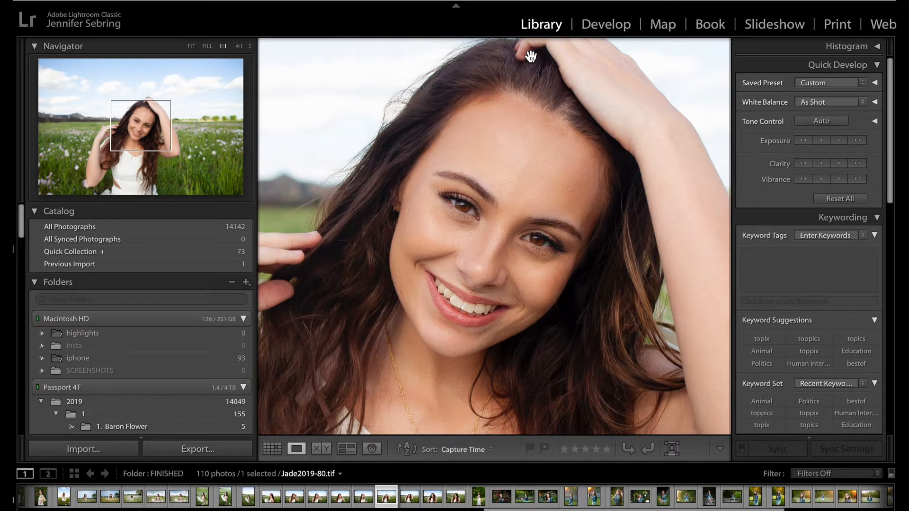
# Step: Open the selected portrait in the Develop module and start a new Adjustment Brush with the Temp effect reset to 0
pyautogui.click(618, 26)
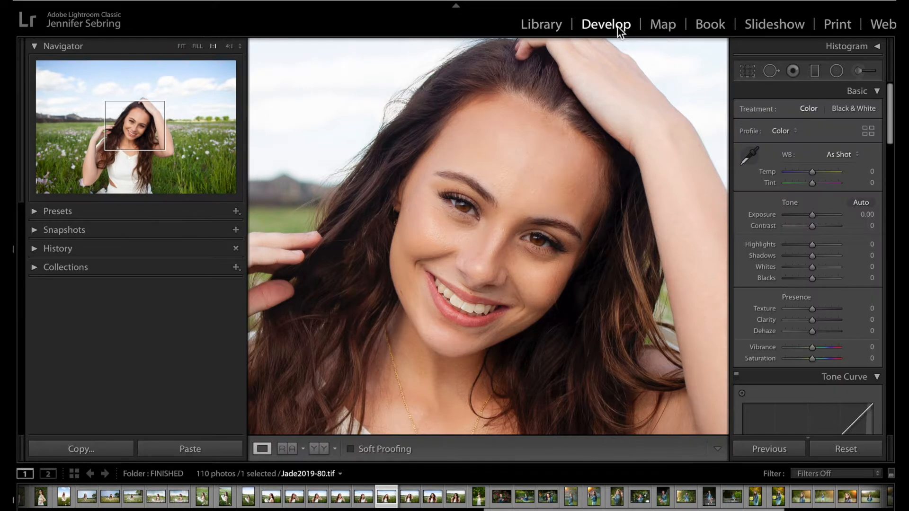
pyautogui.click(866, 73)
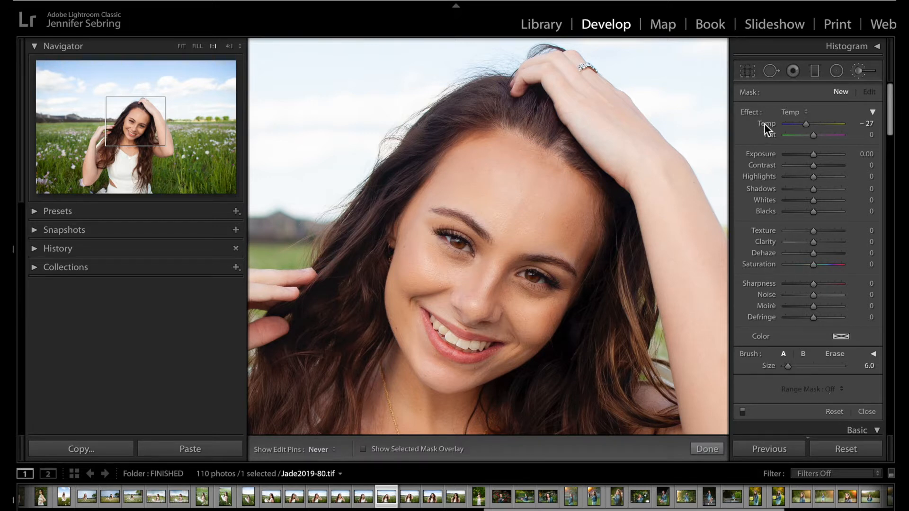
pyautogui.click(788, 113)
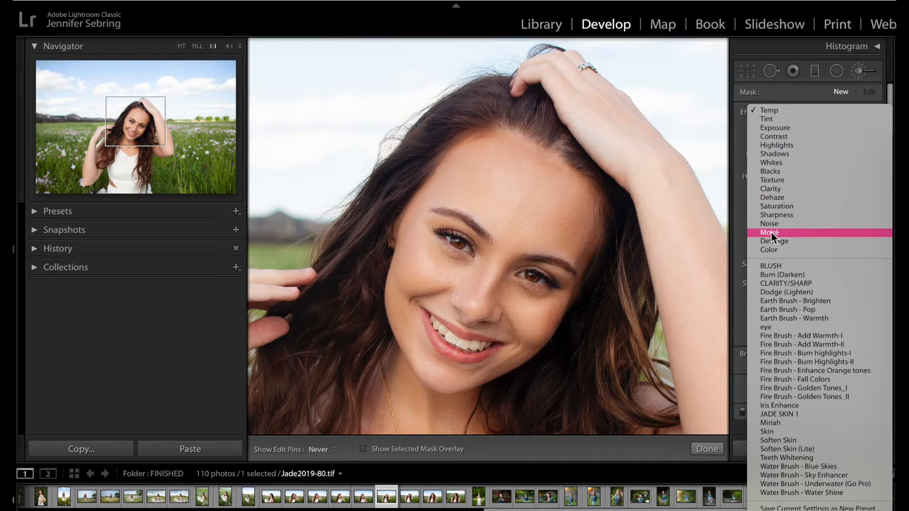
pyautogui.click(774, 112)
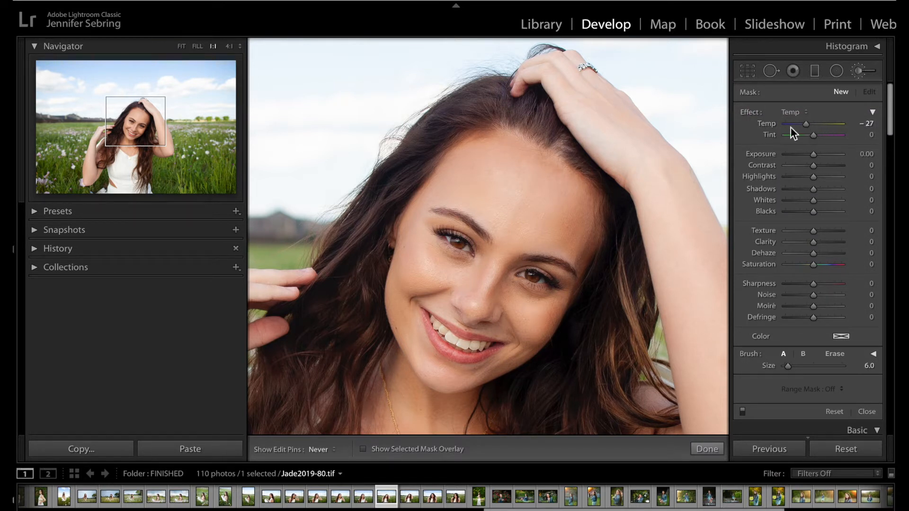
pyautogui.doubleClick(768, 125)
# Step: Paint an Adjustment Brush mask over both eyes at brush size 4.0, using the mask overlay to check coverage, then hide the overlay
pyautogui.click(229, 46)
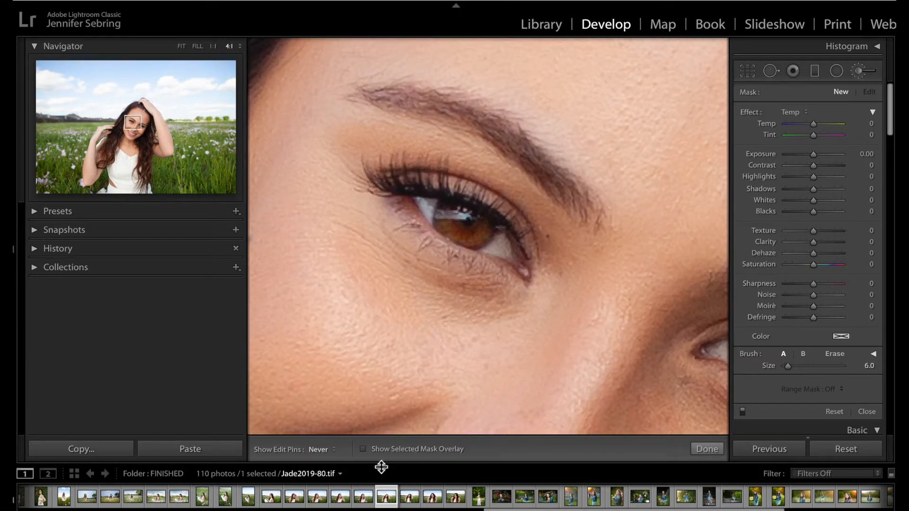
pyautogui.click(363, 449)
pyautogui.press('[')
pyautogui.press('[')
pyautogui.moveTo(504, 247)
pyautogui.mouseDown()
pyautogui.moveTo(472, 216)
pyautogui.moveTo(427, 204)
pyautogui.moveTo(438, 225)
pyautogui.moveTo(492, 251)
pyautogui.mouseUp()
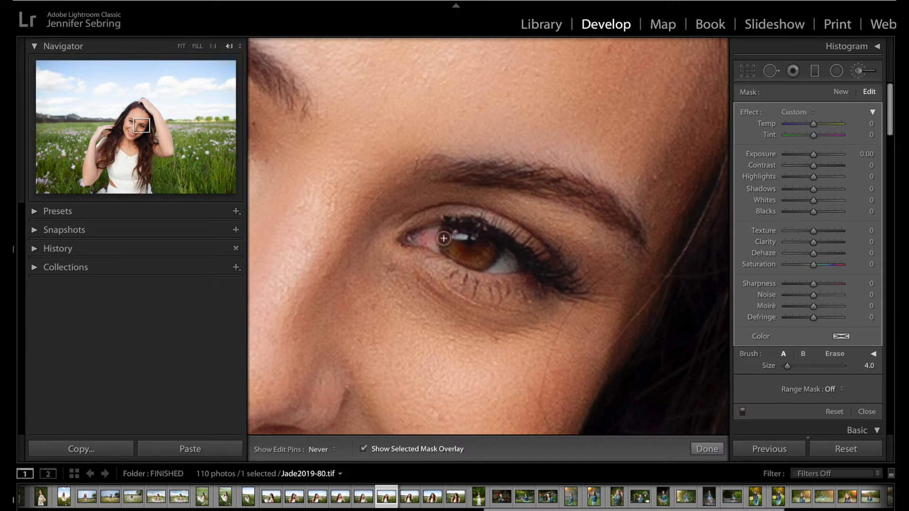
pyautogui.moveTo(439, 240)
pyautogui.mouseDown()
pyautogui.moveTo(512, 271)
pyautogui.moveTo(463, 238)
pyautogui.moveTo(440, 246)
pyautogui.mouseUp()
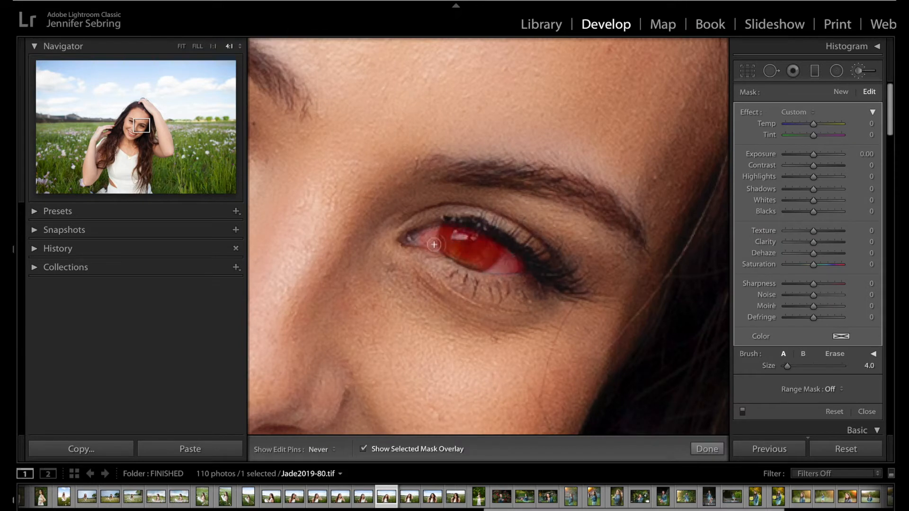
pyautogui.click(873, 355)
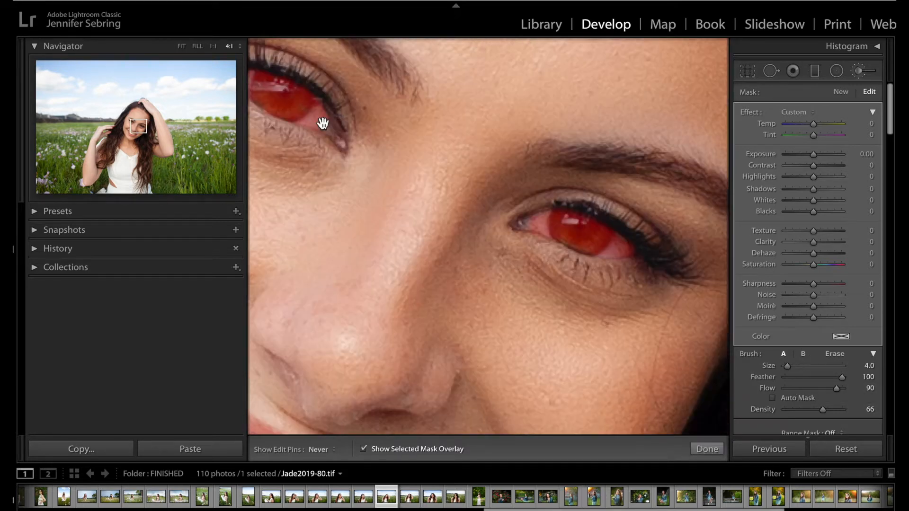
pyautogui.click(214, 48)
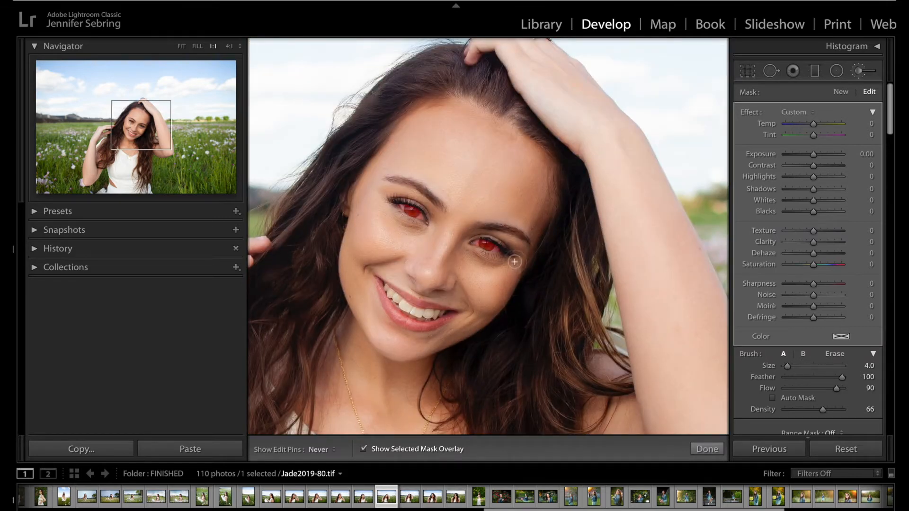
pyautogui.click(363, 448)
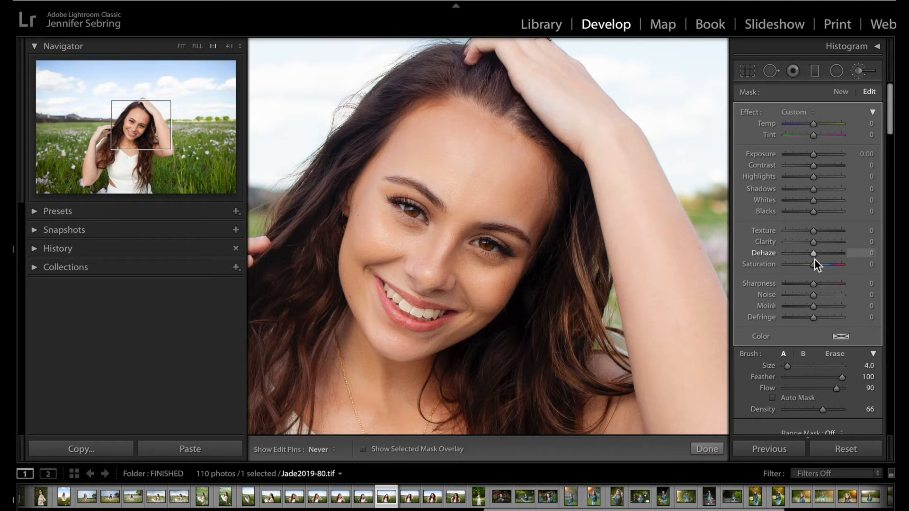
# Step: Set the eye mask's Sharpness to 35, Whites to 24 and Highlights to 14
pyautogui.moveTo(815, 285); pyautogui.dragTo(880, 297)
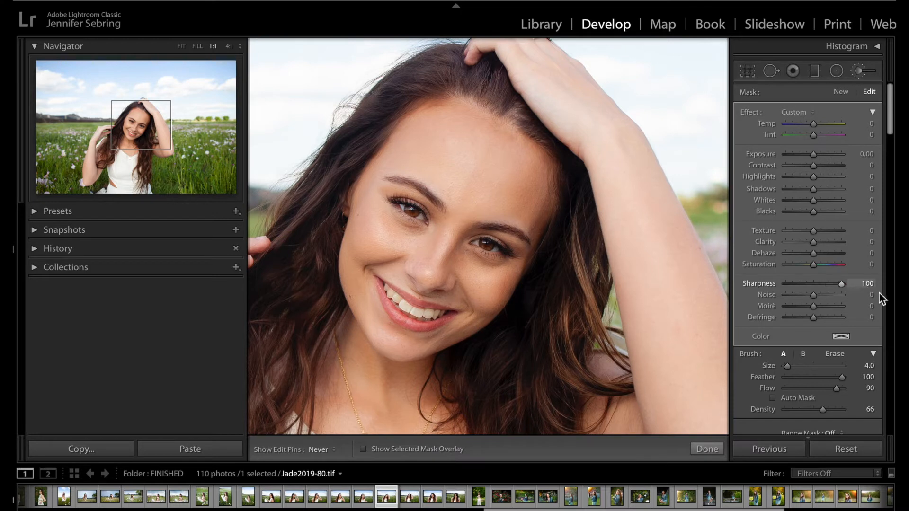
pyautogui.moveTo(817, 290); pyautogui.dragTo(825, 290)
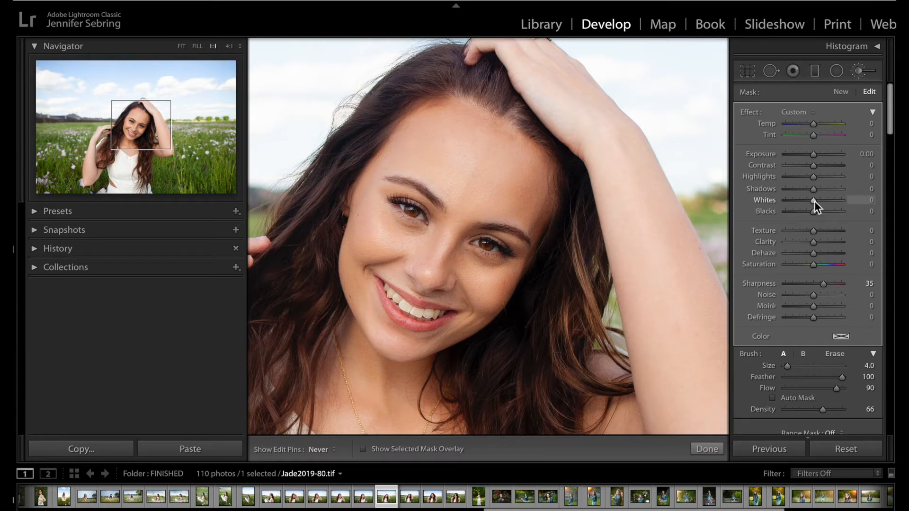
pyautogui.moveTo(814, 200); pyautogui.dragTo(823, 200)
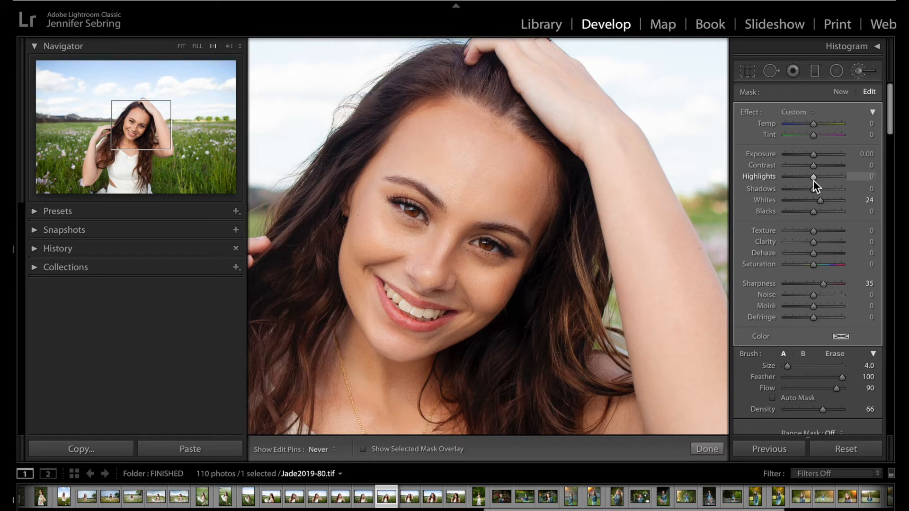
pyautogui.moveTo(814, 180); pyautogui.dragTo(816, 180)
pyautogui.moveTo(817, 180); pyautogui.dragTo(817, 180)
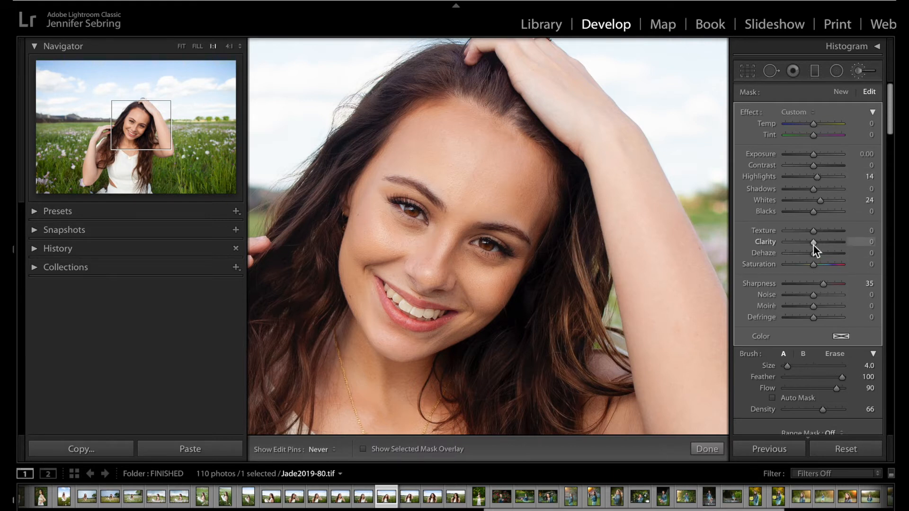
# Step: Set the eye mask's Clarity to 4, Contrast to 5 and Blacks to -6
pyautogui.moveTo(814, 245); pyautogui.dragTo(846, 245)
pyautogui.doubleClick(765, 242)
pyautogui.moveTo(813, 243); pyautogui.dragTo(815, 243)
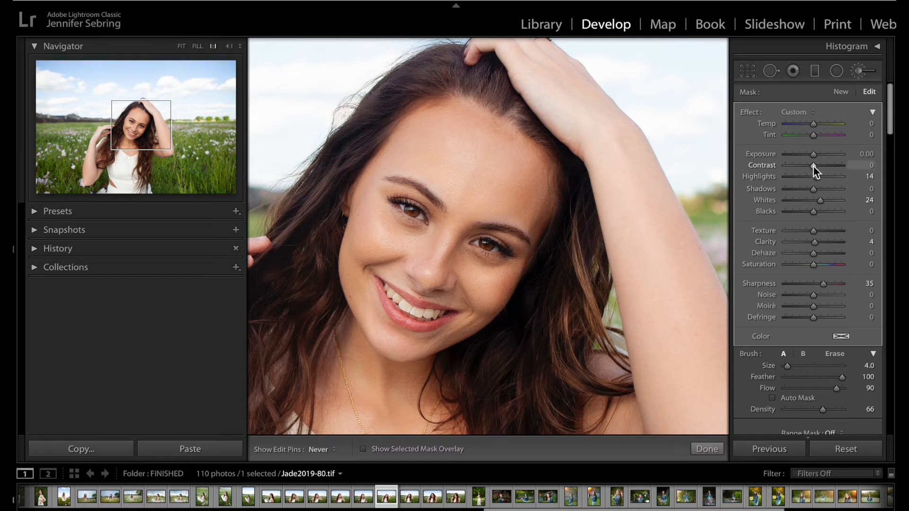
pyautogui.moveTo(814, 166); pyautogui.dragTo(814, 165)
pyautogui.moveTo(813, 212); pyautogui.dragTo(811, 214)
# Step: Compare the eyes before and after brushing through the history states, both close up and at 1:1, ending on the latest state
pyautogui.click(30, 250)
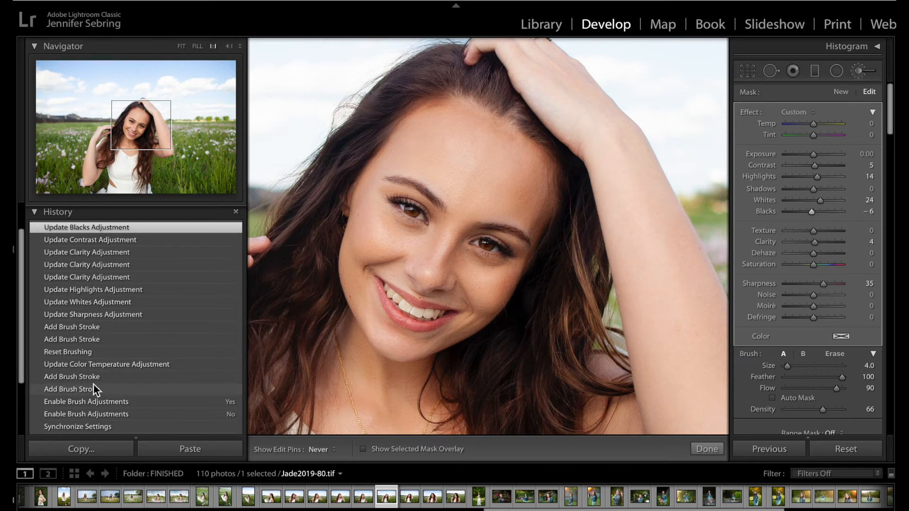
pyautogui.click(82, 350)
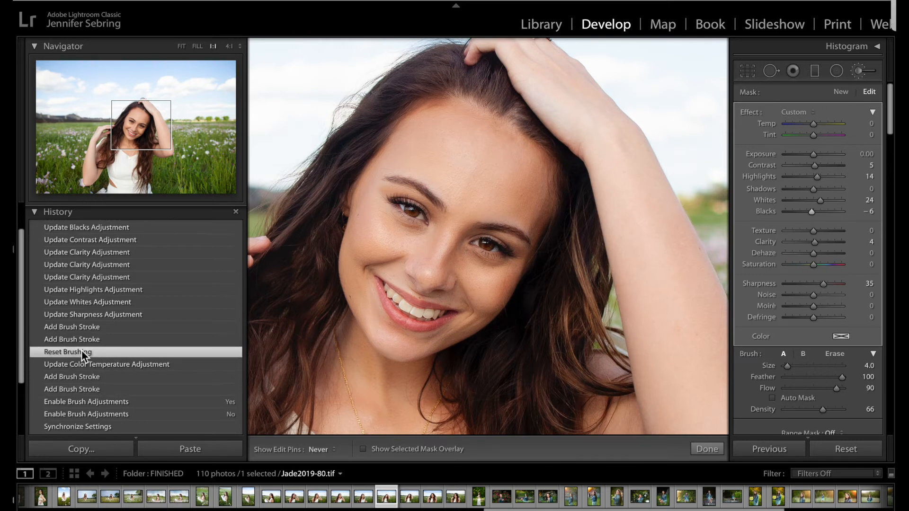
pyautogui.click(229, 47)
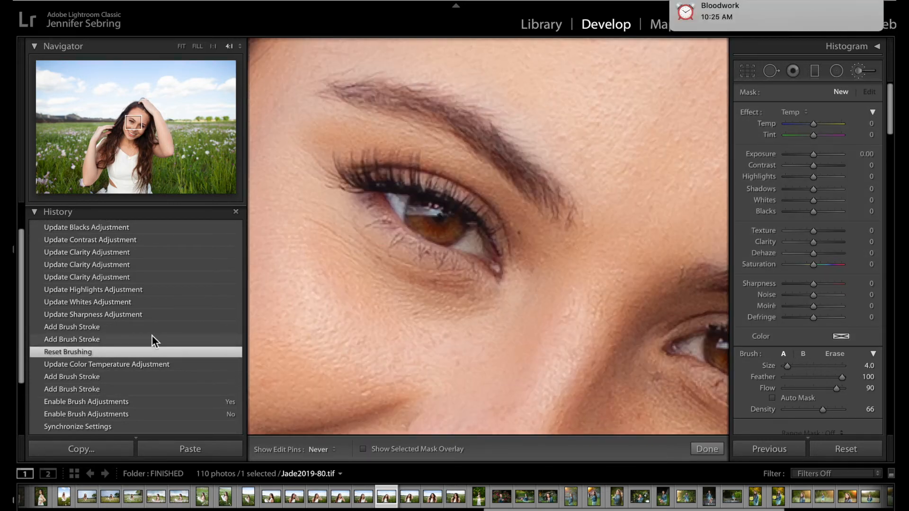
pyautogui.click(93, 227)
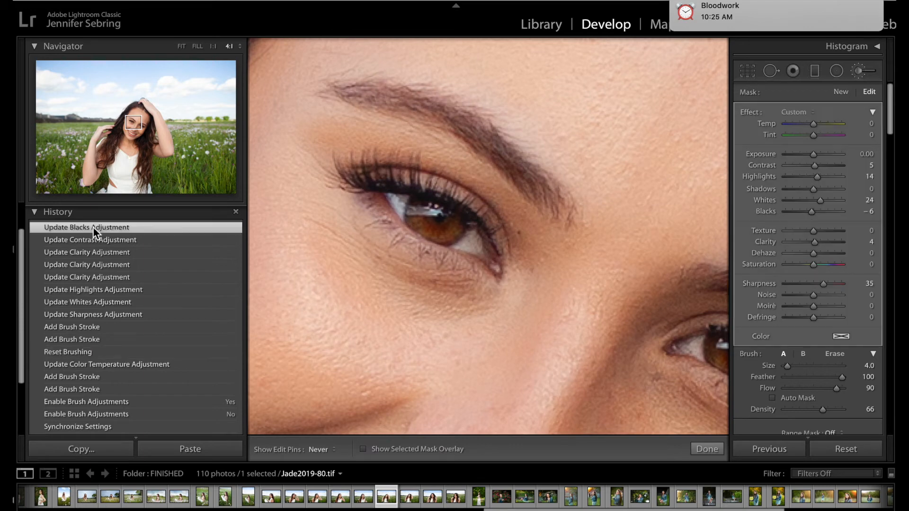
pyautogui.click(93, 363)
pyautogui.click(213, 47)
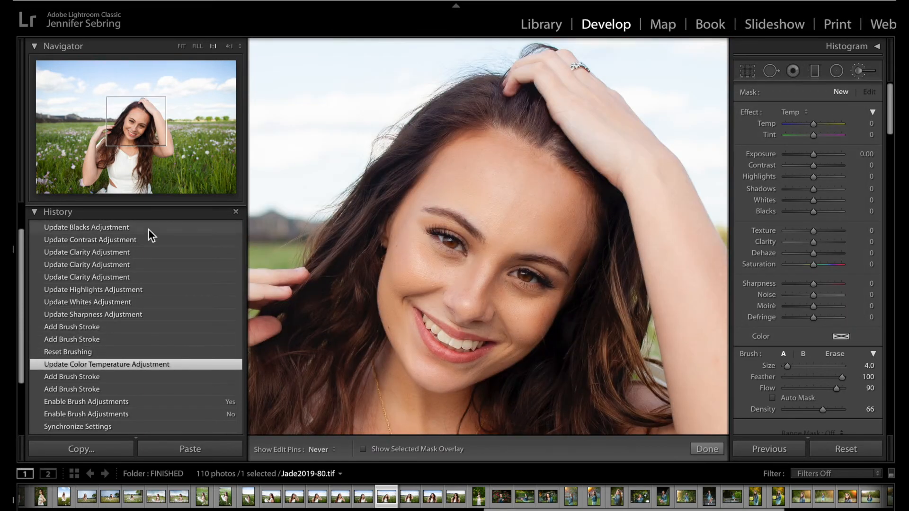
pyautogui.click(112, 228)
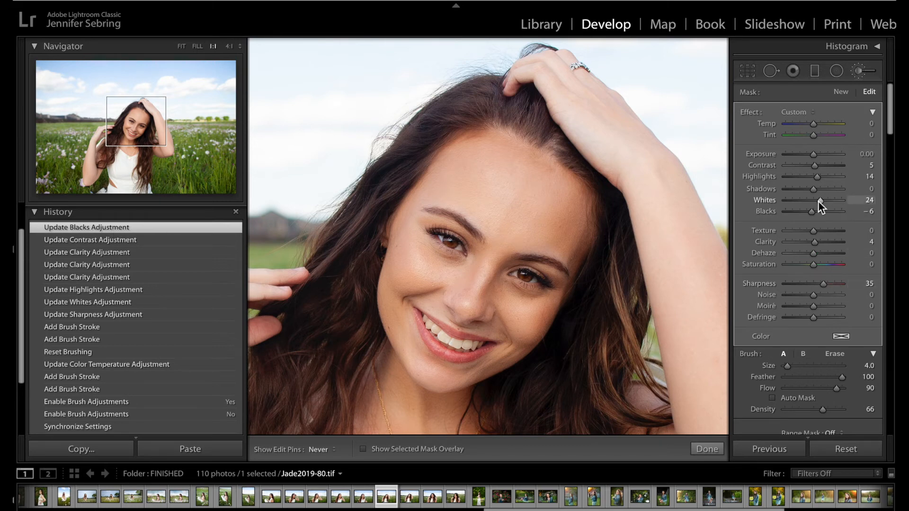
# Step: Raise the eye mask's Whites to 40 and Highlights to 20, and compare the result with the Reset Brushing history state
pyautogui.moveTo(822, 202); pyautogui.dragTo(826, 203)
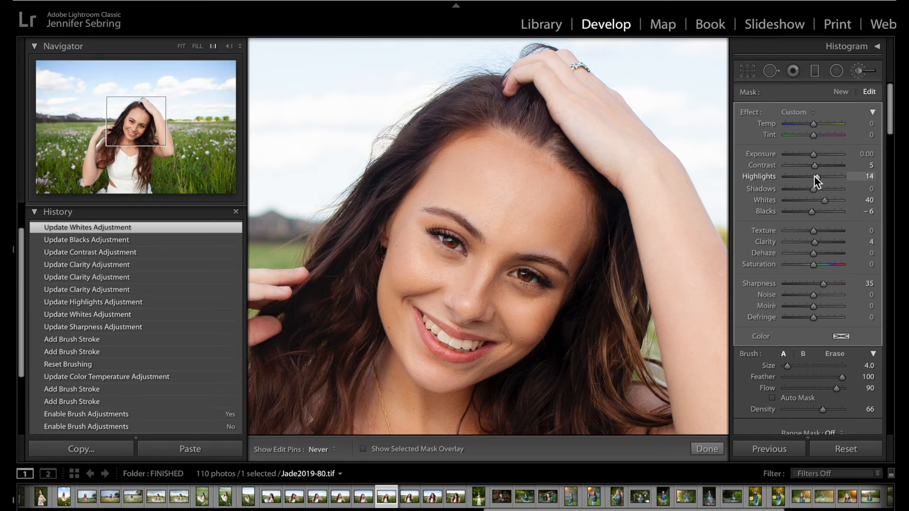
pyautogui.moveTo(817, 178); pyautogui.dragTo(819, 178)
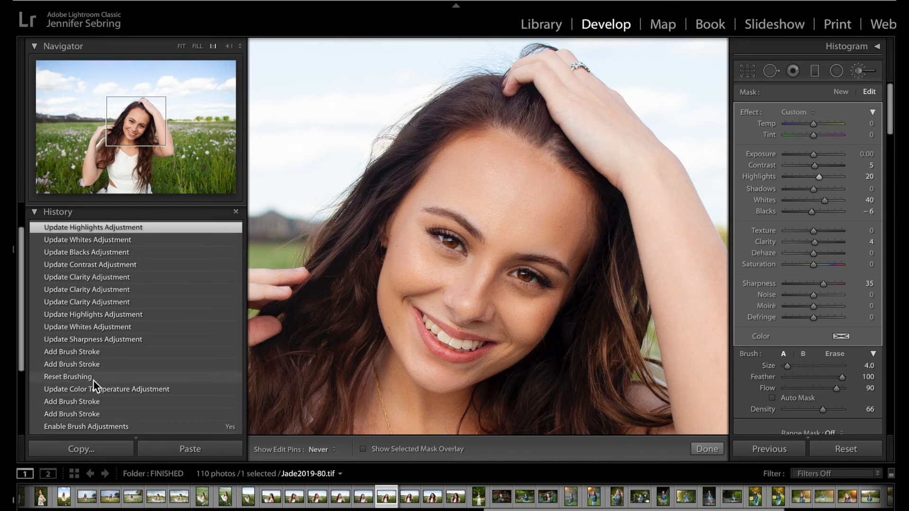
pyautogui.click(92, 377)
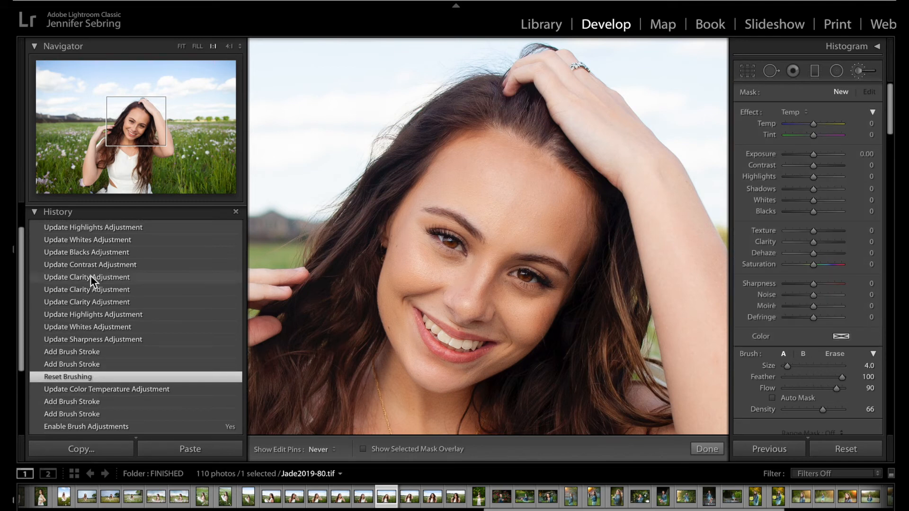
pyautogui.click(97, 228)
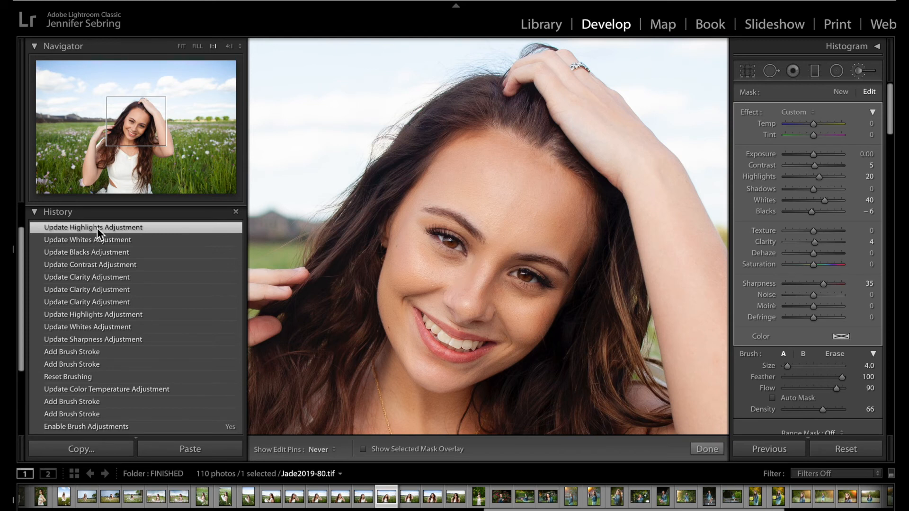
pyautogui.press('z')
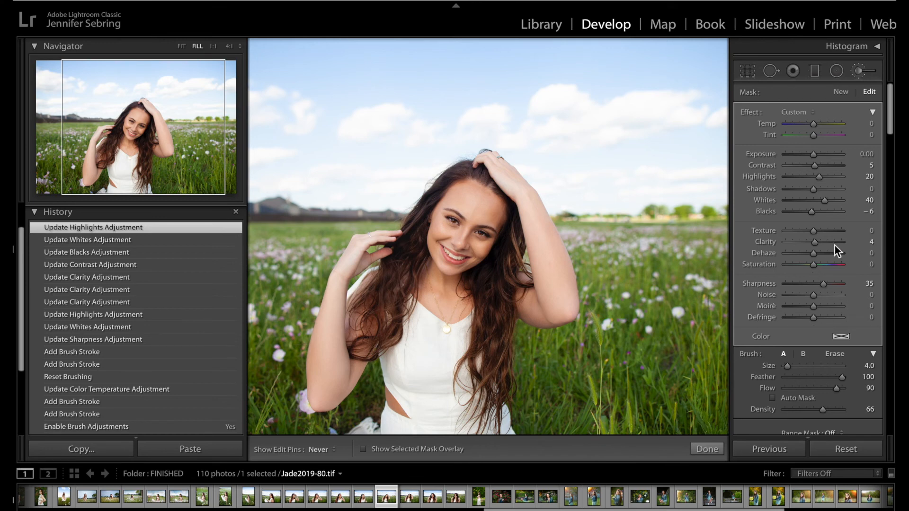
# Step: Save the current brush settings as a new preset named "Eye Brush" and finish the brush edit
pyautogui.click(813, 115)
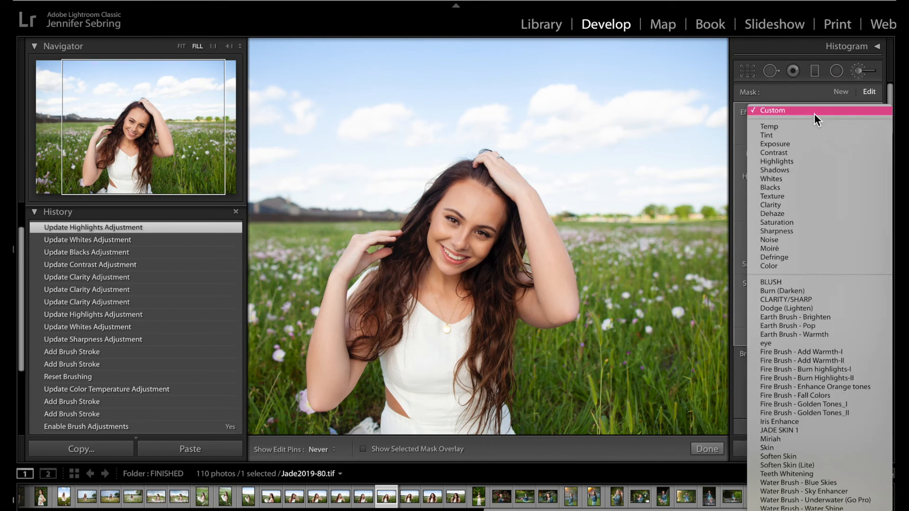
pyautogui.scroll(-2, 808, 346)
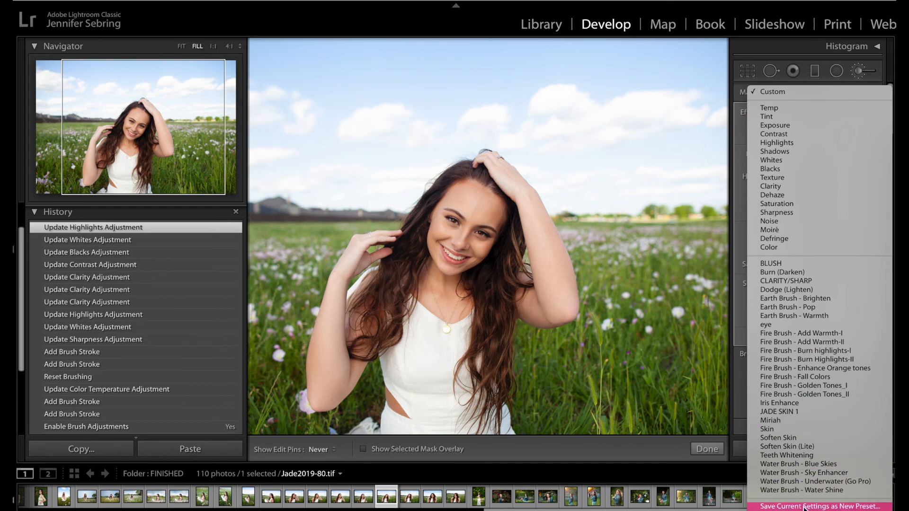
pyautogui.click(804, 507)
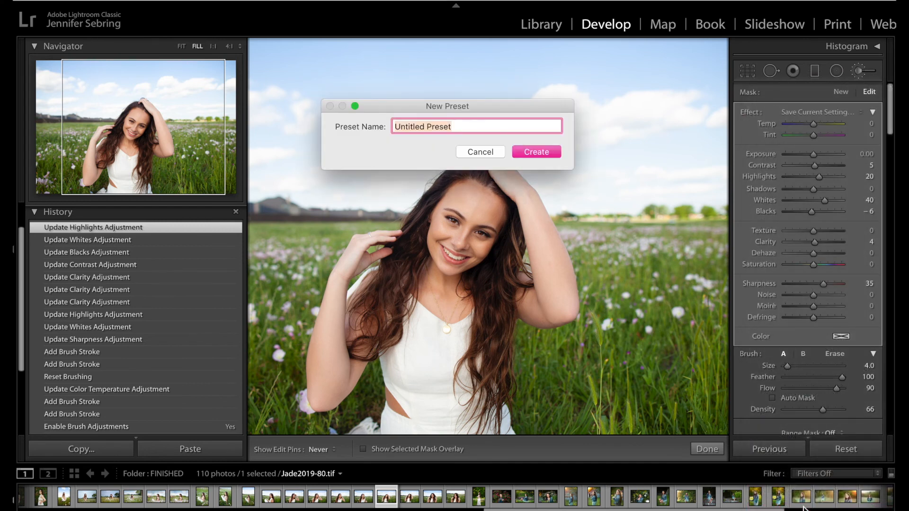
pyautogui.write('Eye')
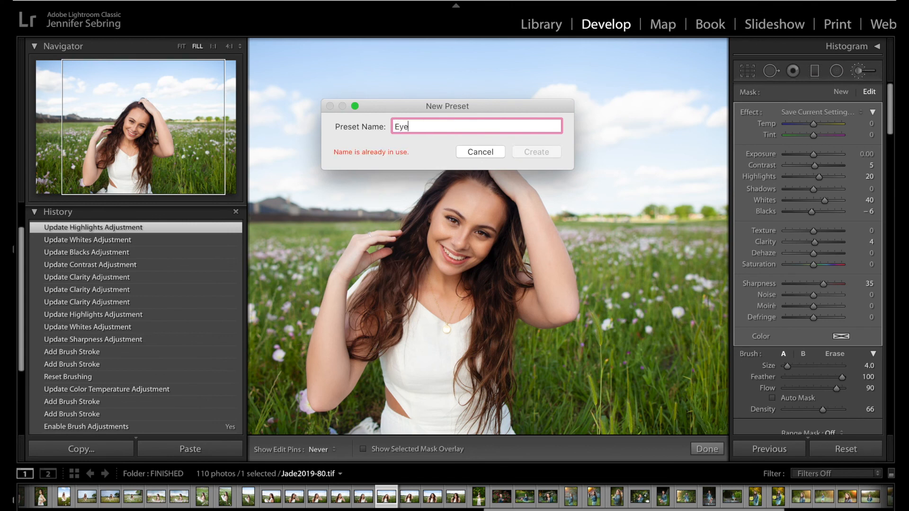
pyautogui.write(' Brush')
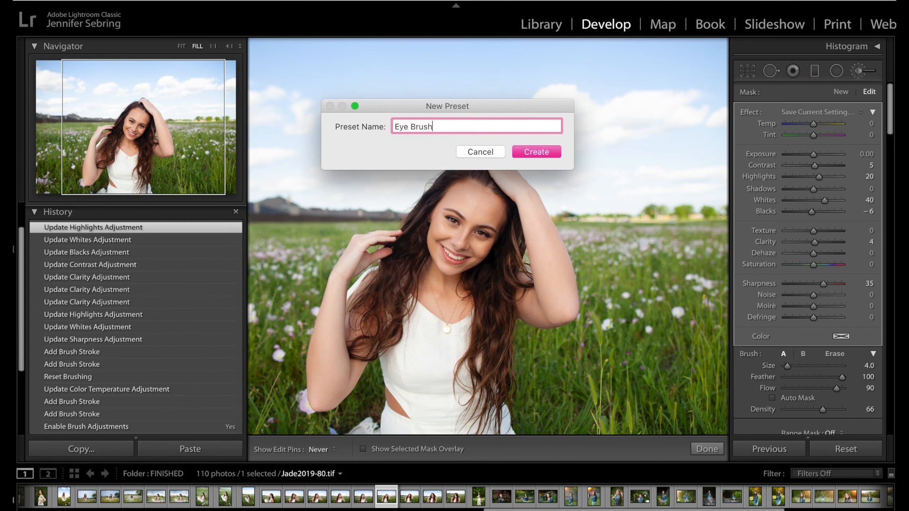
pyautogui.click(547, 152)
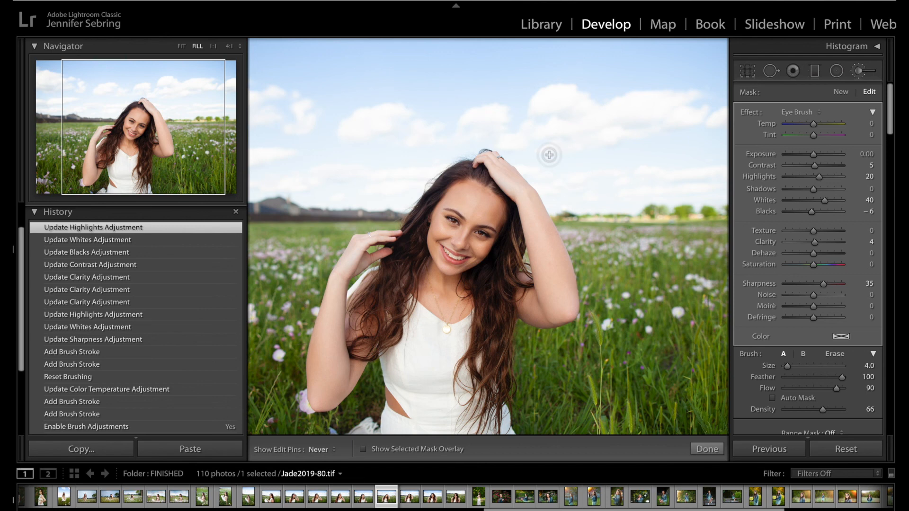
pyautogui.click(706, 449)
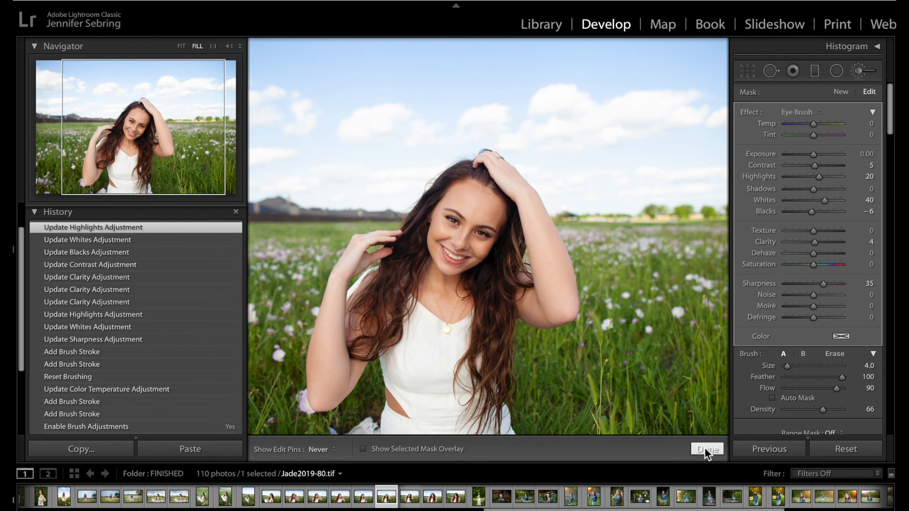
# Step: Start a new Adjustment Brush with the saved Eye Brush preset as its effect
pyautogui.click(860, 73)
pyautogui.click(820, 113)
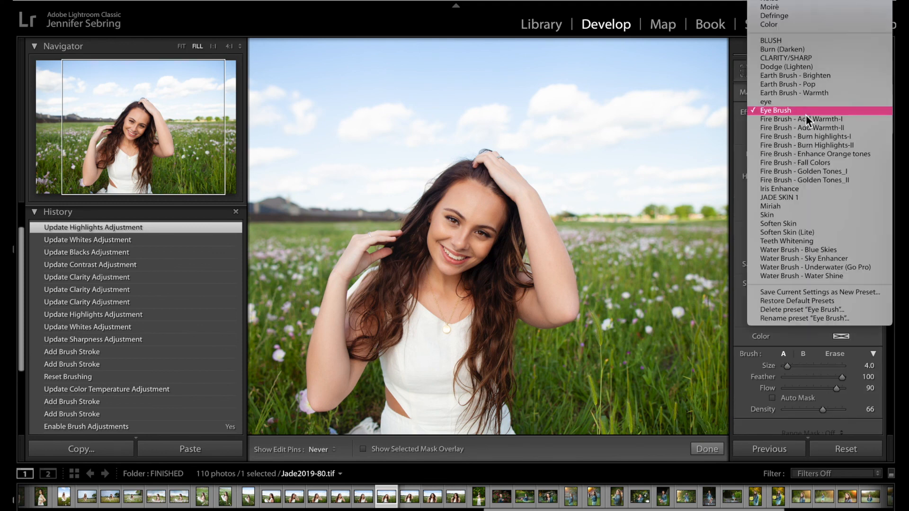
pyautogui.click(786, 111)
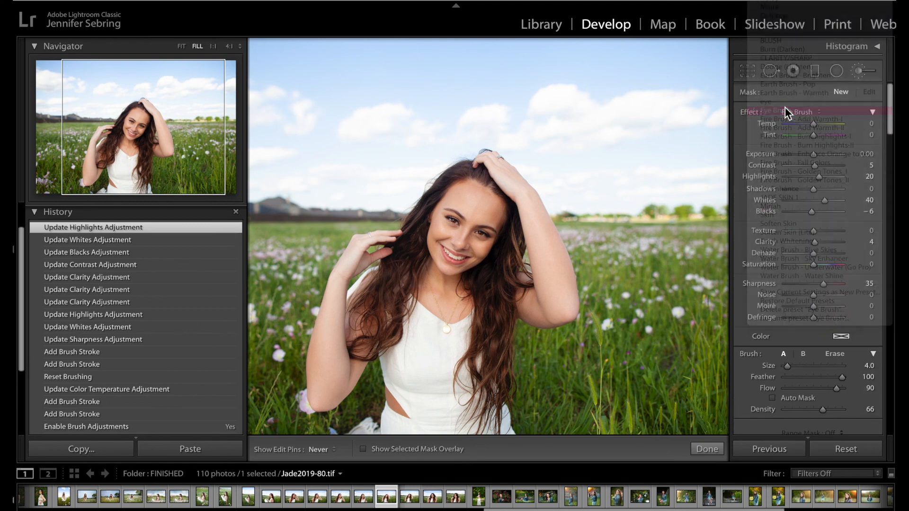